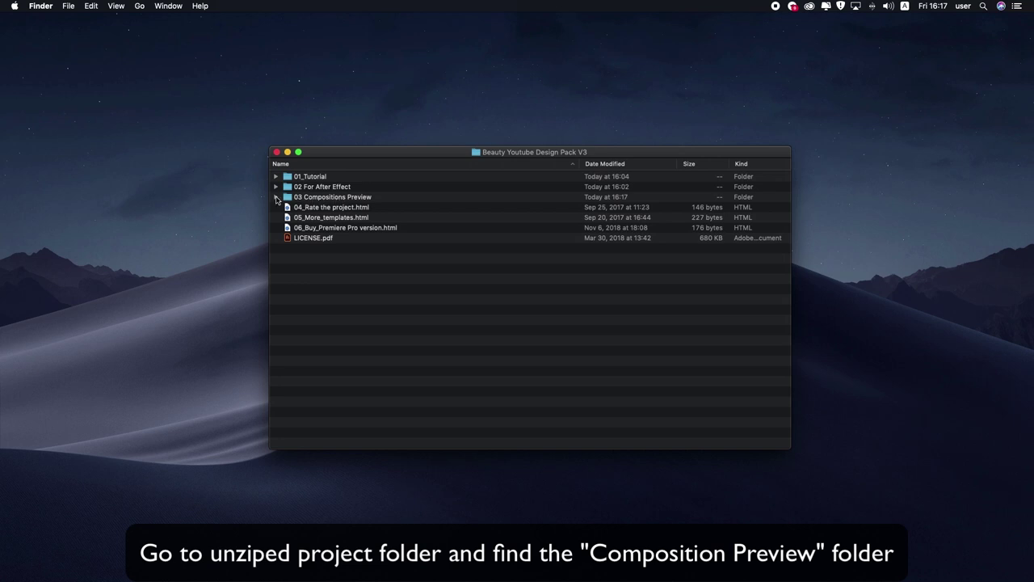
Expand the 03 Compositions Preview folder and open preview_local.html in Safari.
left_click(276, 198)
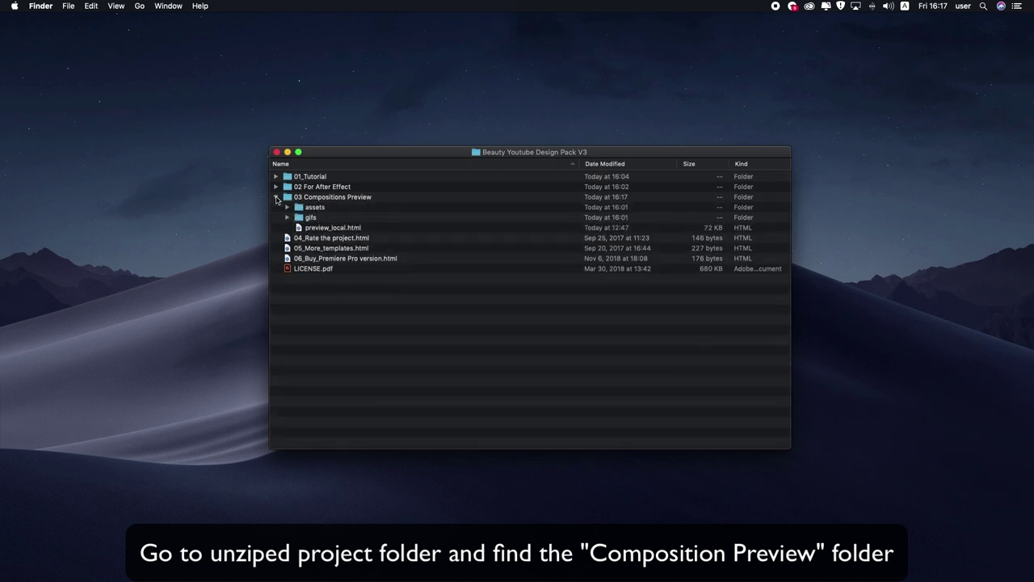
double_click(326, 228)
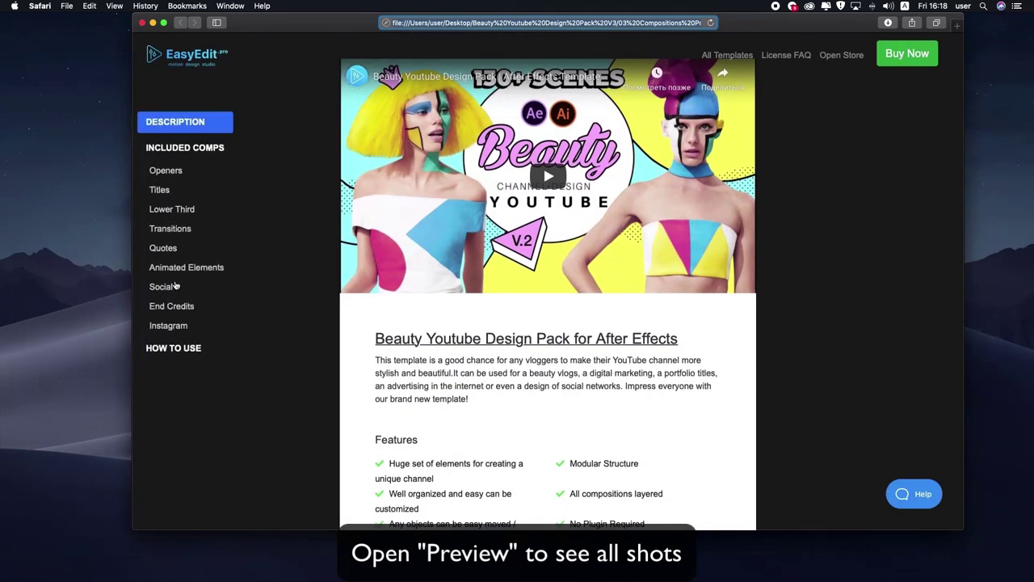
Browse the preview page's Lower Third, Animated Elements and Transitions composition sections.
scroll(300, 213, "down", 10)
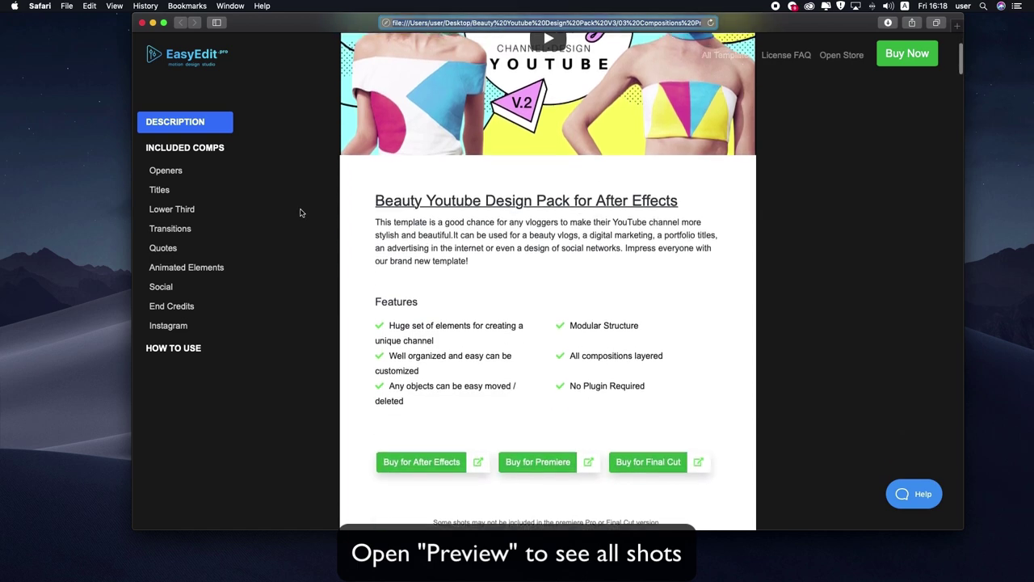
scroll(300, 212, "down", 8)
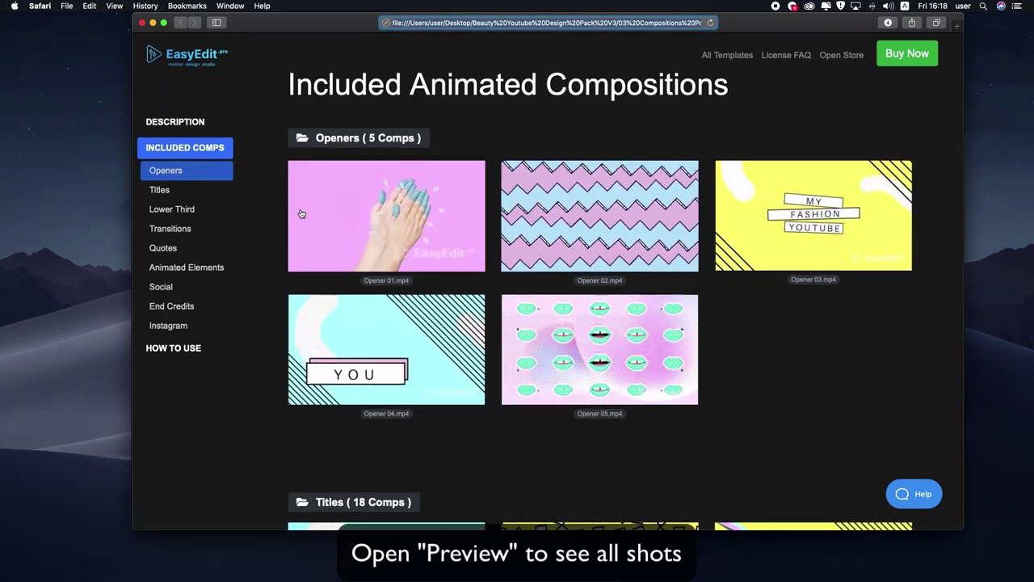
left_click(177, 211)
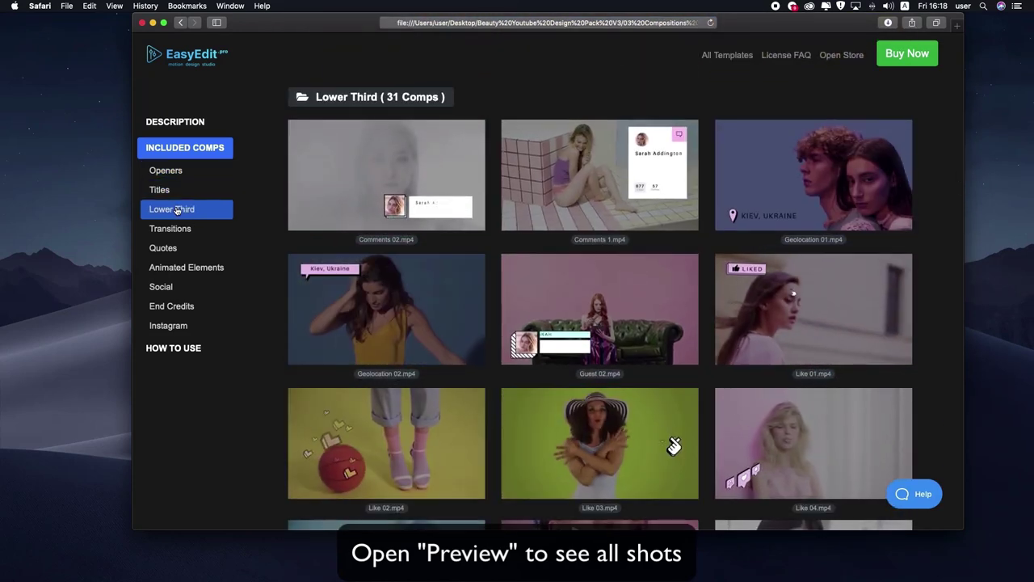
scroll(345, 212, "down", 2)
scroll(344, 212, "down", 5)
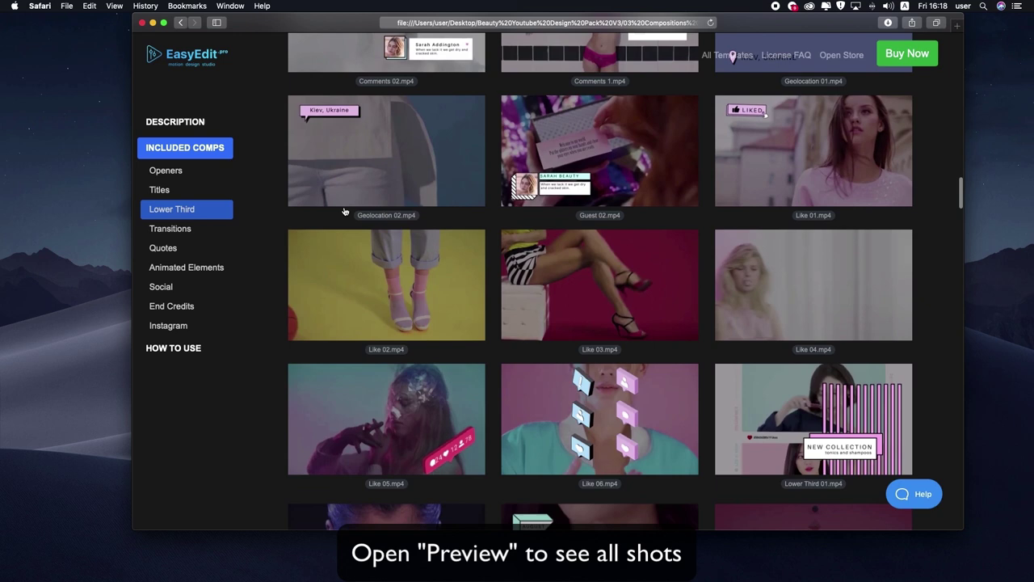
scroll(344, 211, "down", 2)
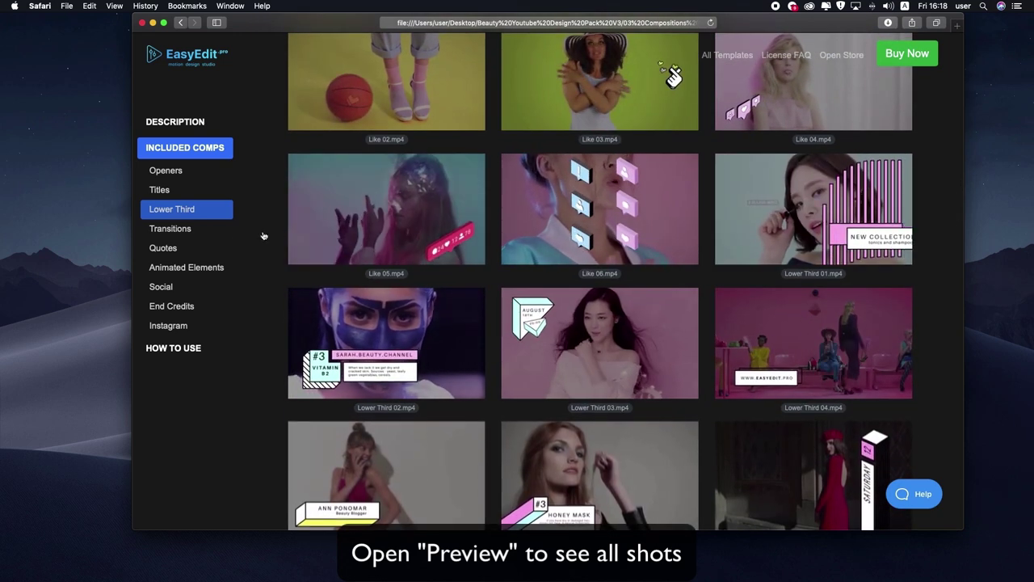
left_click(173, 267)
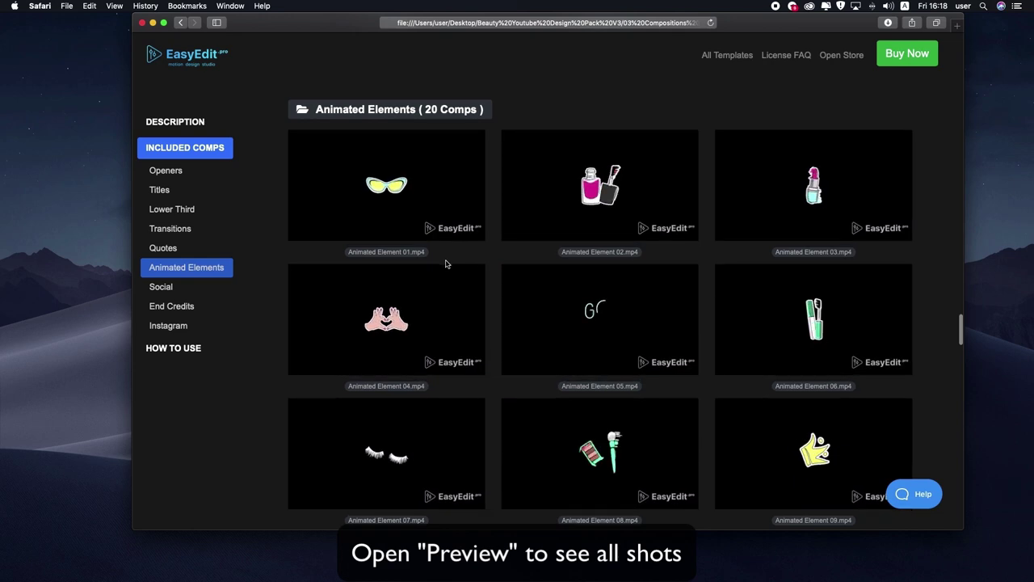
scroll(445, 262, "down", 6)
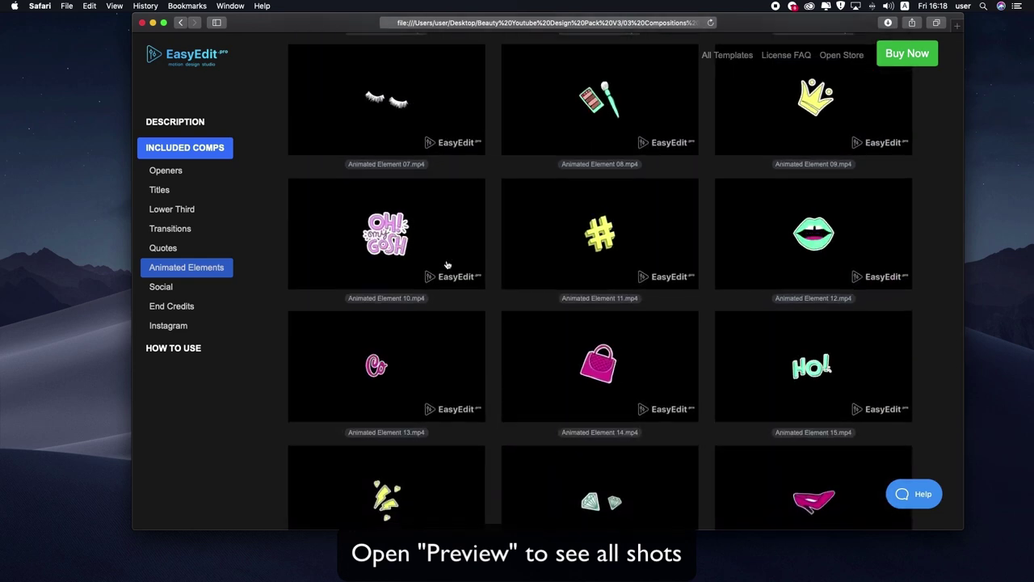
left_click(178, 228)
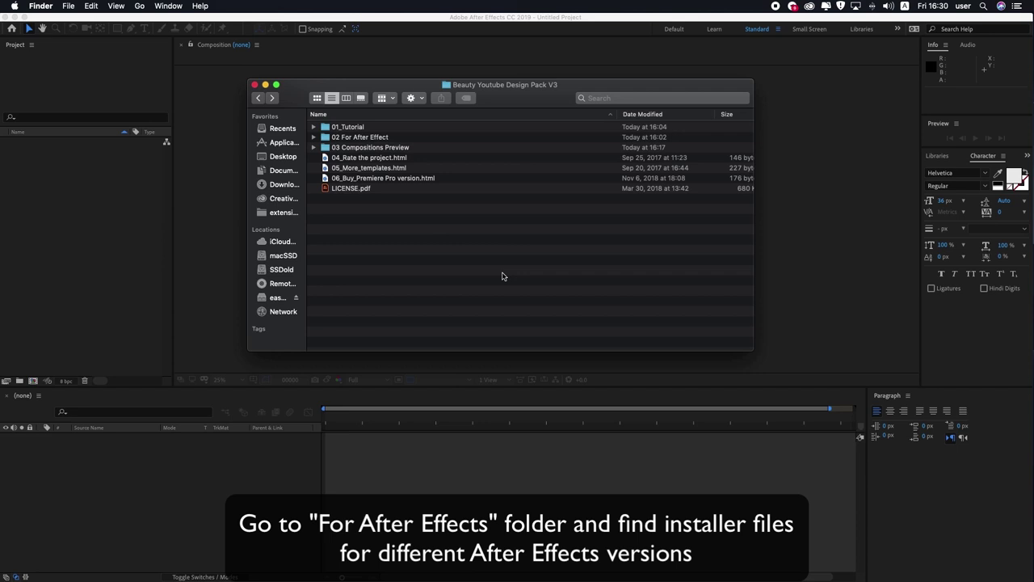
Expand 02 For After Effect to find the two .install files, then minimize Finder and bring up After Effects.
left_click(313, 138)
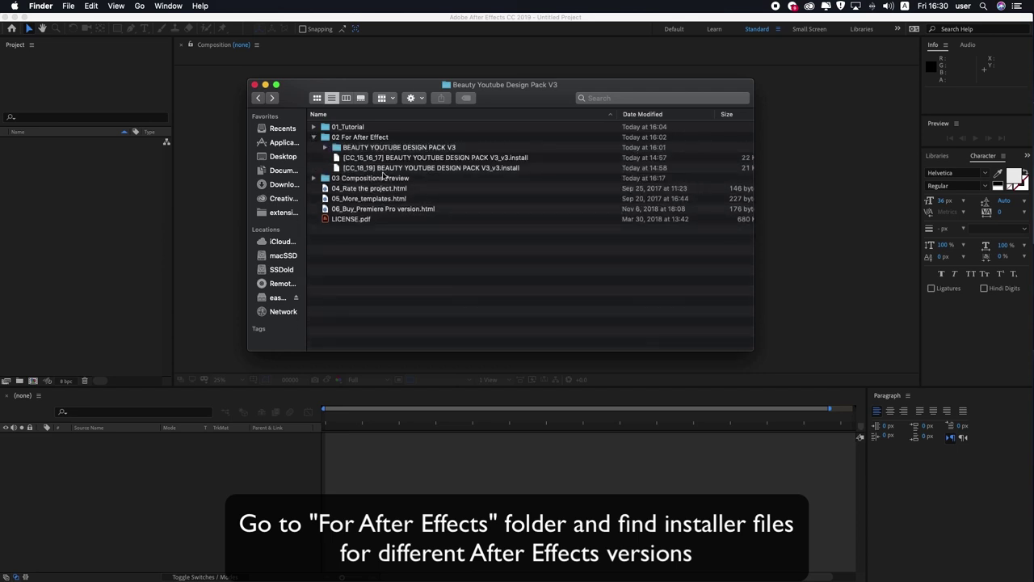
left_click(265, 85)
left_click(499, 136)
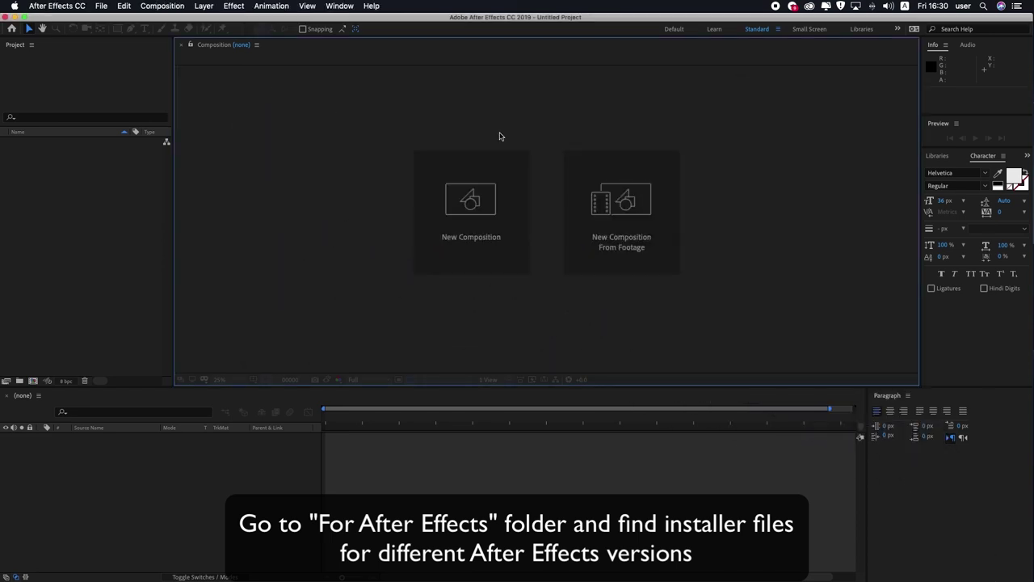
Open the EasyEdit Viewer panel from Window > Extensions and widen it.
left_click(339, 5)
mouse_move(361, 63)
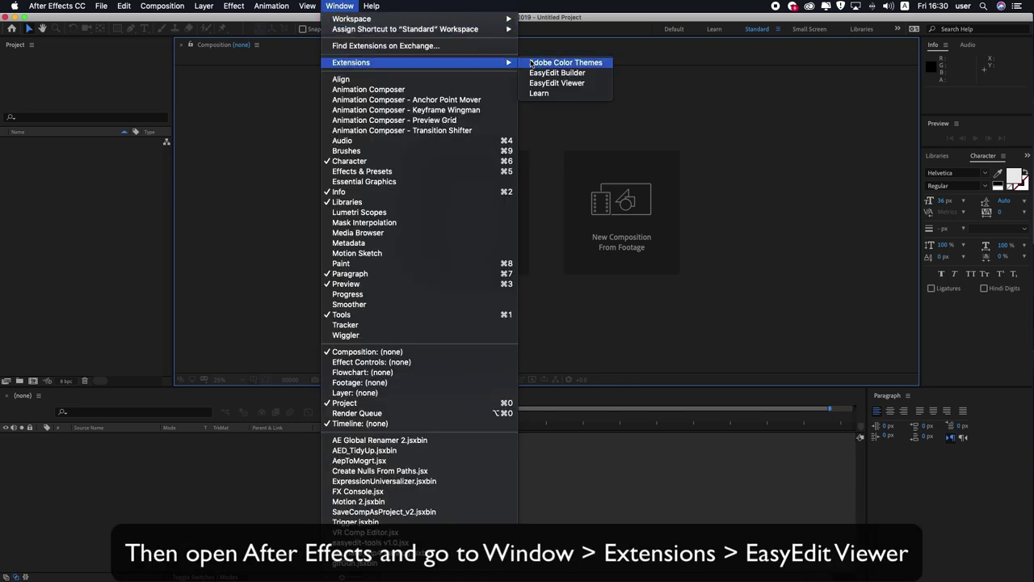
left_click(557, 83)
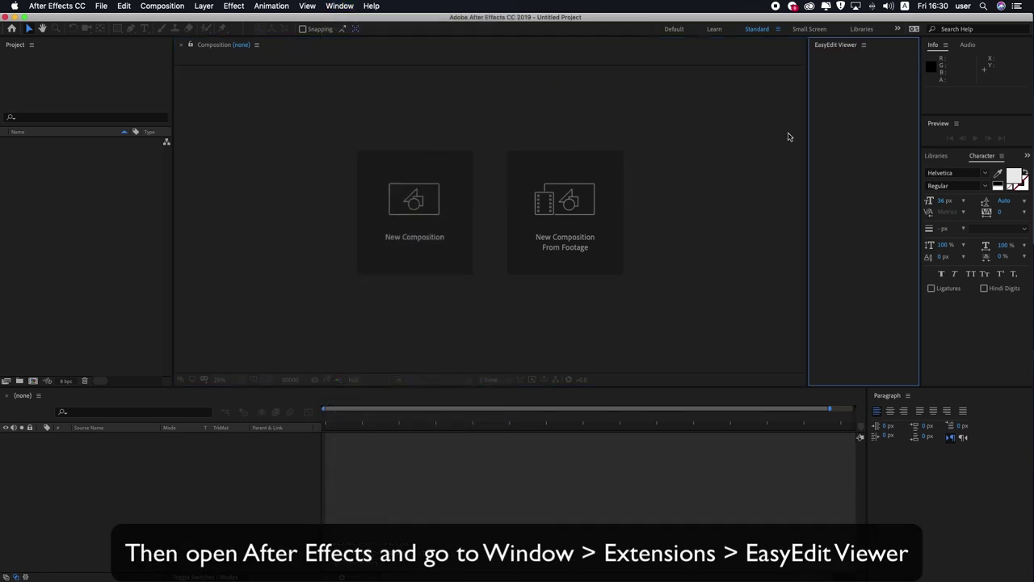
left_click_drag(765, 145, 652, 153)
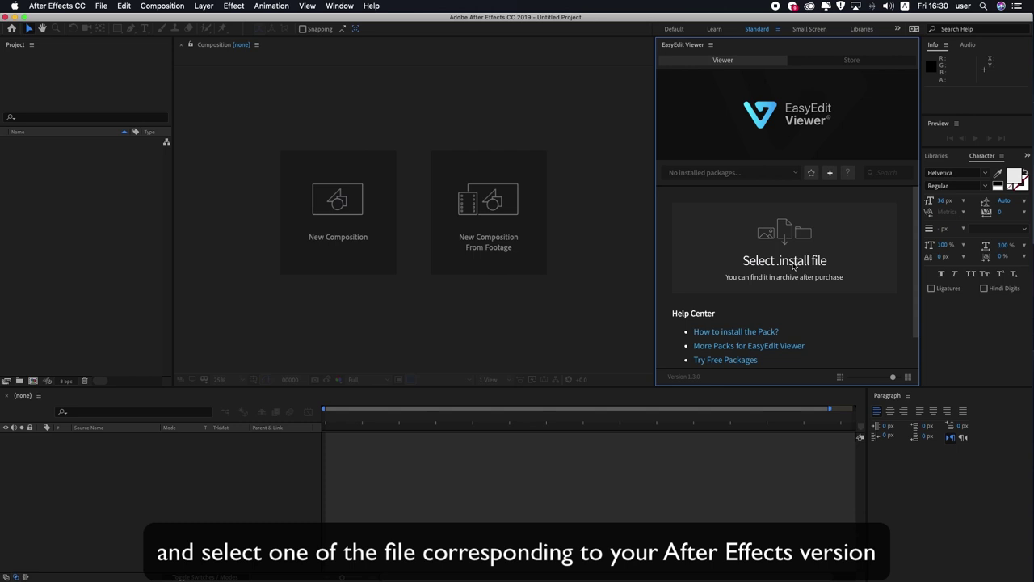
Load the CC_18_19 .install file and activate it with the e-mail and purchase code.
left_click(794, 265)
double_click(338, 103)
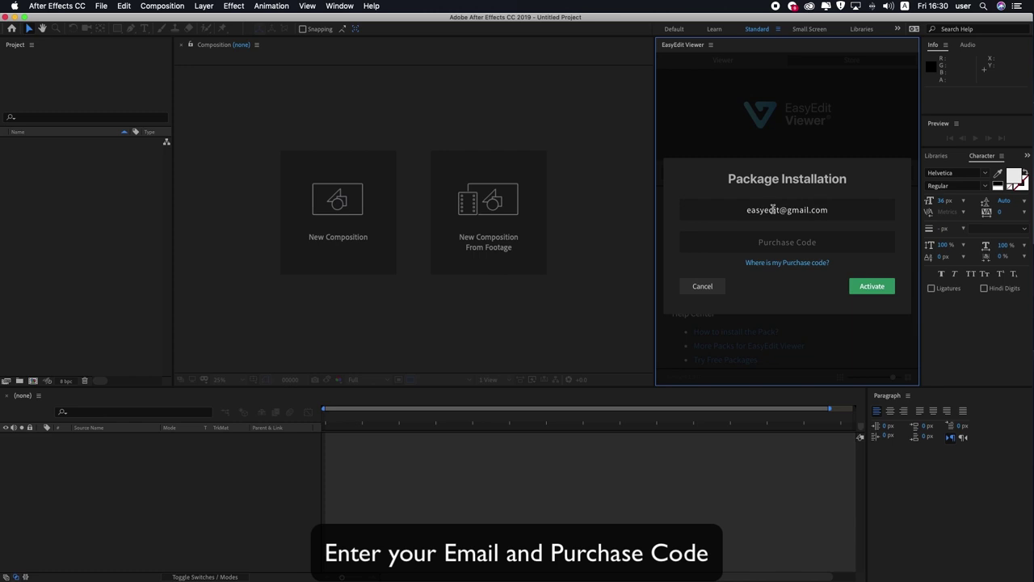
left_click(776, 237)
key("super+v")
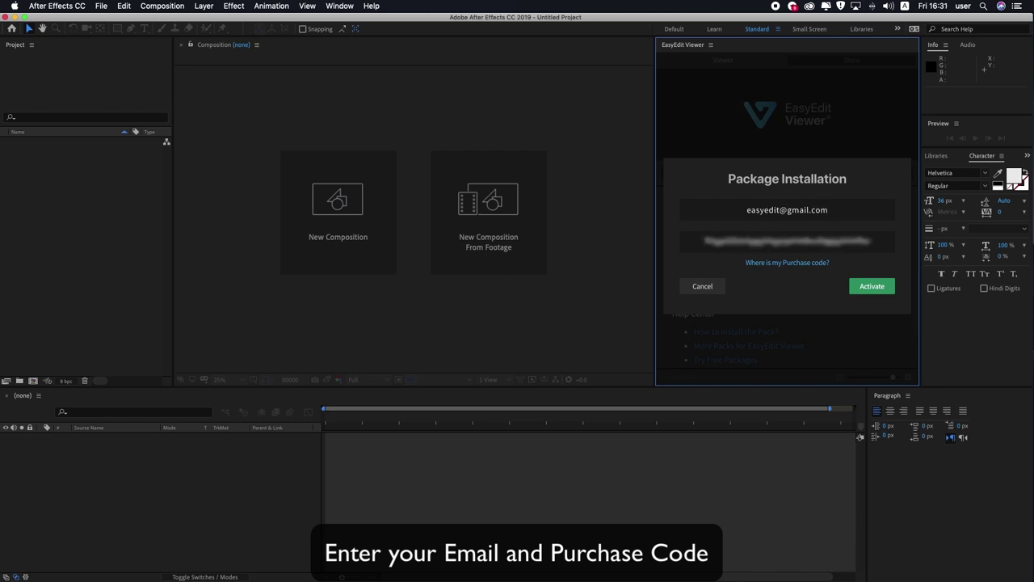
left_click(871, 287)
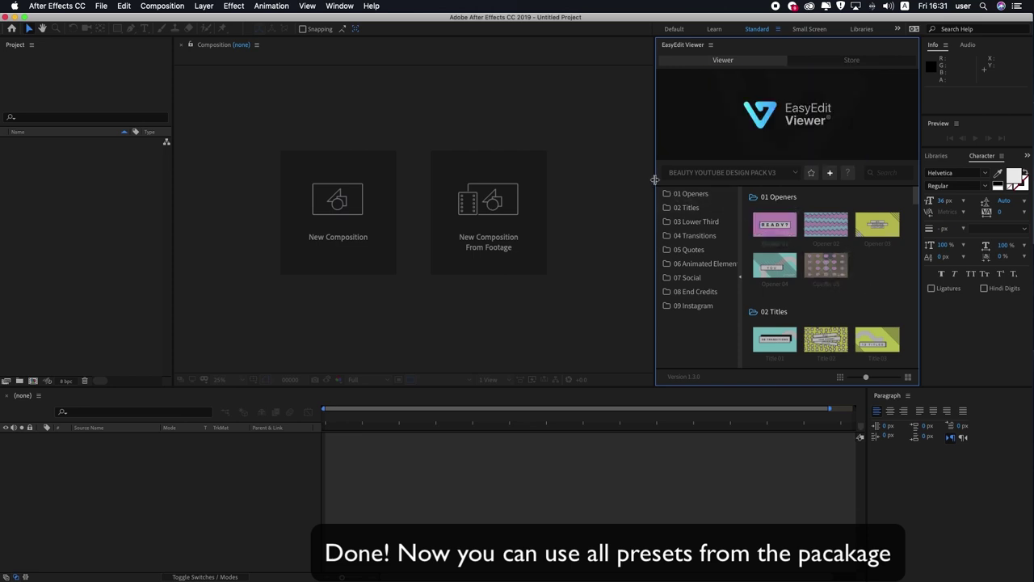
Widen the EasyEdit Viewer further and preview the 03 Lower Third presets.
left_click_drag(655, 179, 618, 181)
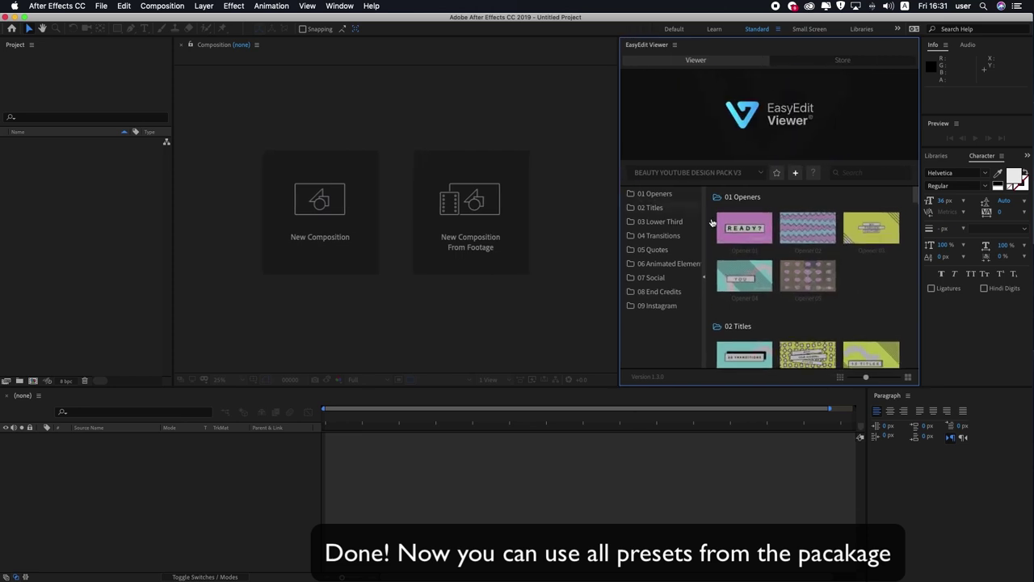
mouse_move(833, 241)
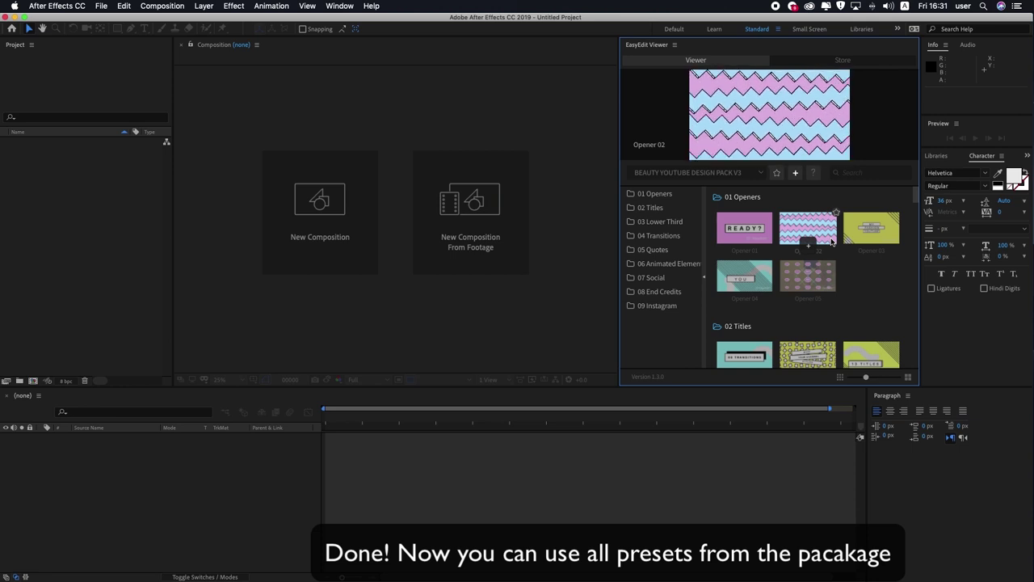
mouse_move(796, 260)
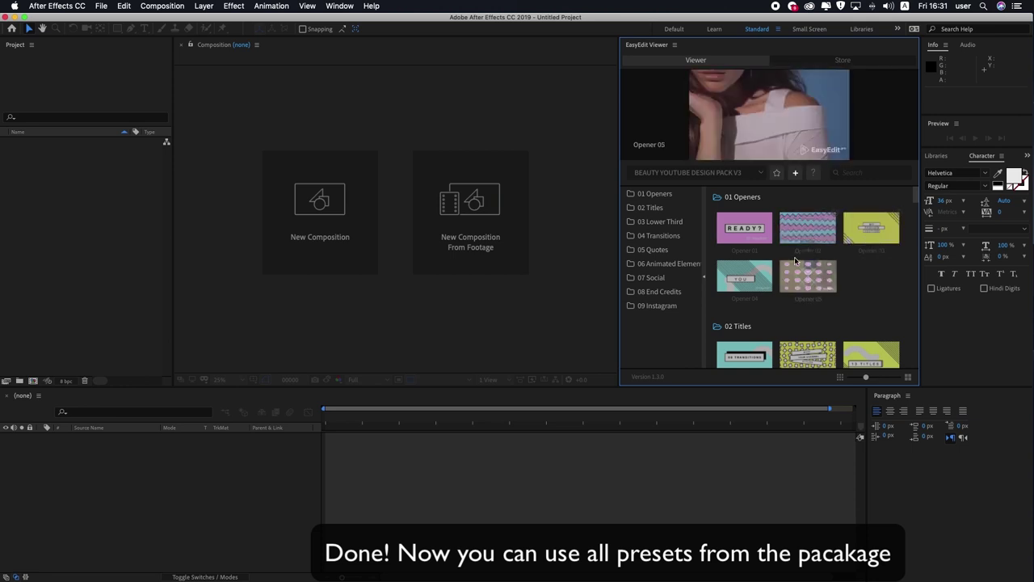
scroll(796, 260, "down", 3)
mouse_move(871, 238)
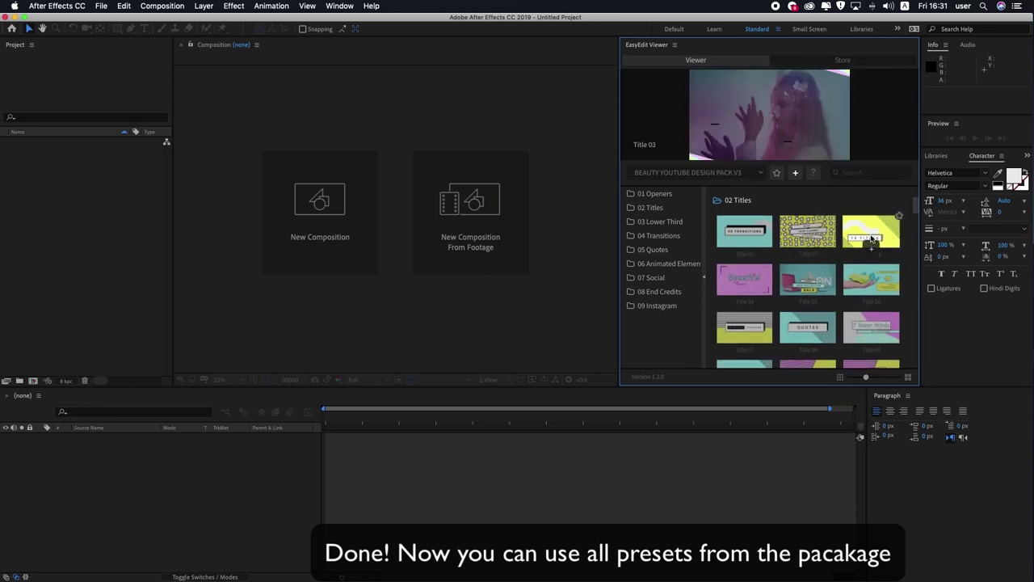
left_click(661, 225)
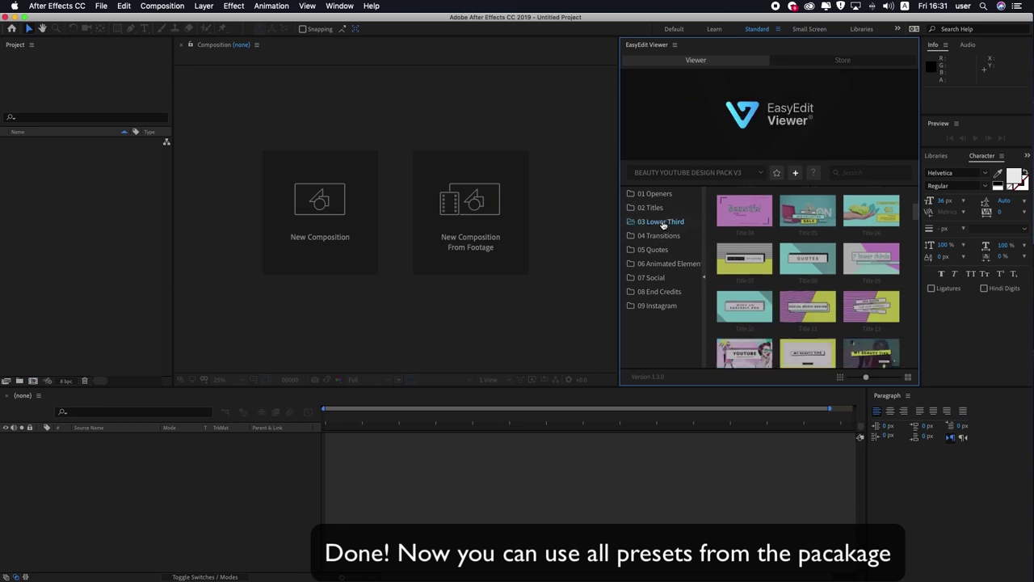
mouse_move(735, 225)
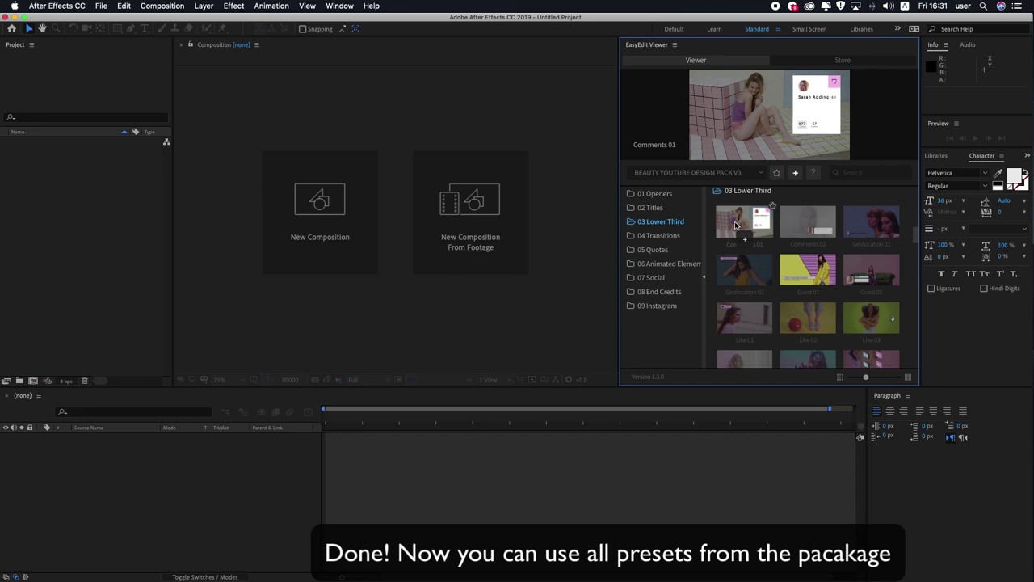
mouse_move(798, 225)
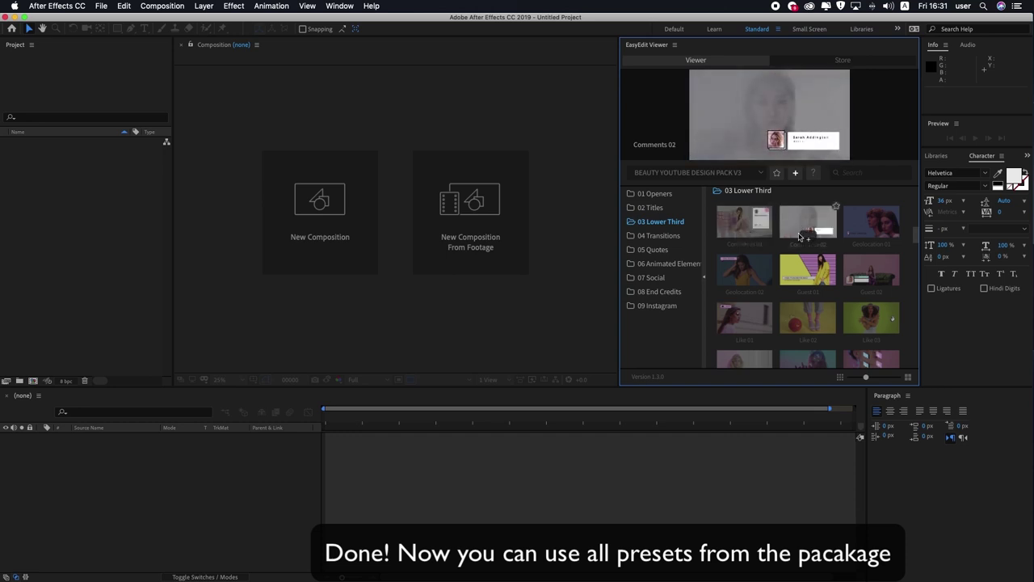
mouse_move(758, 306)
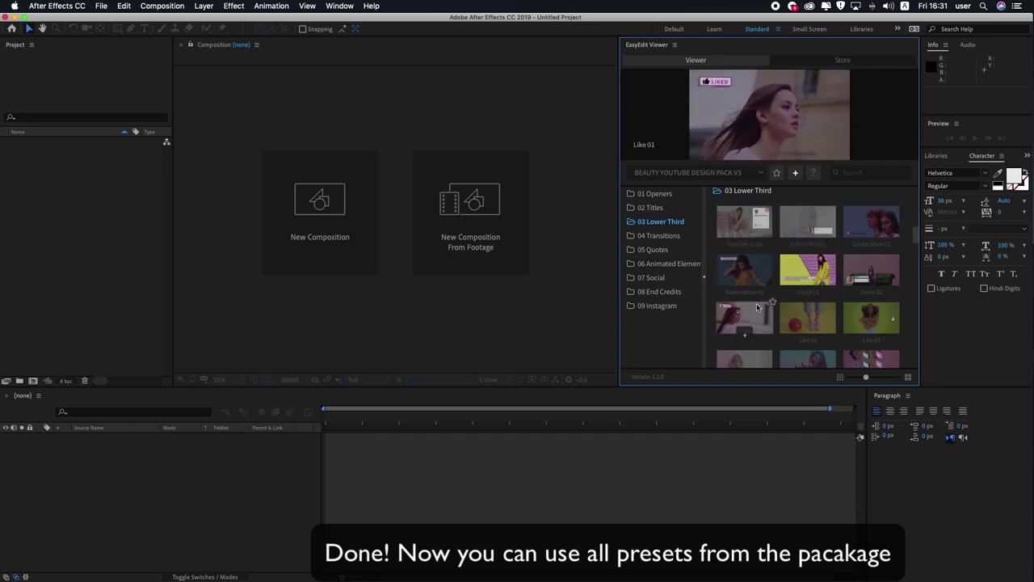
Preview the Transitions presets, scrolling down through Quotes and Animated Elements.
left_click(656, 236)
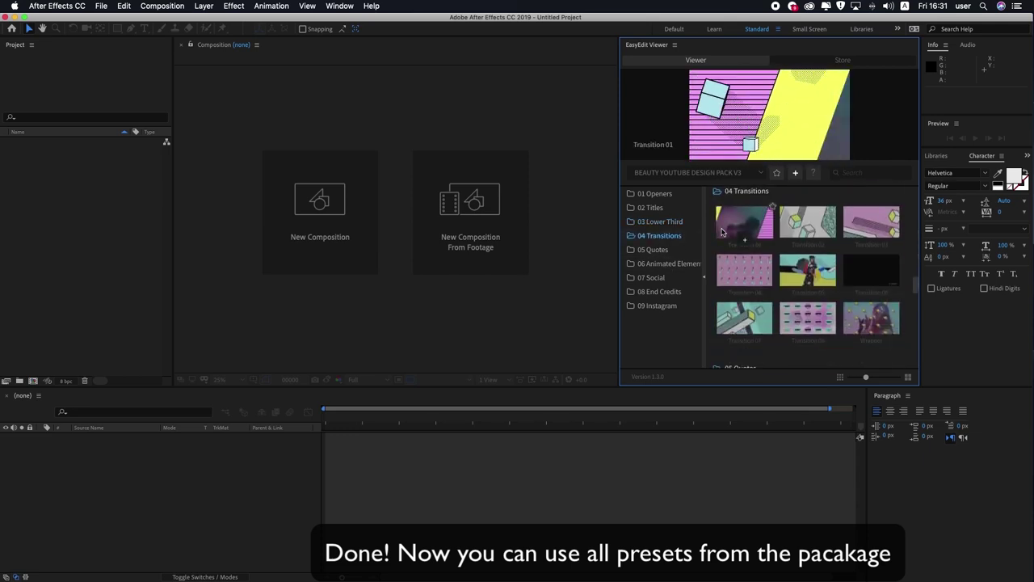
scroll(723, 231, "down", 5)
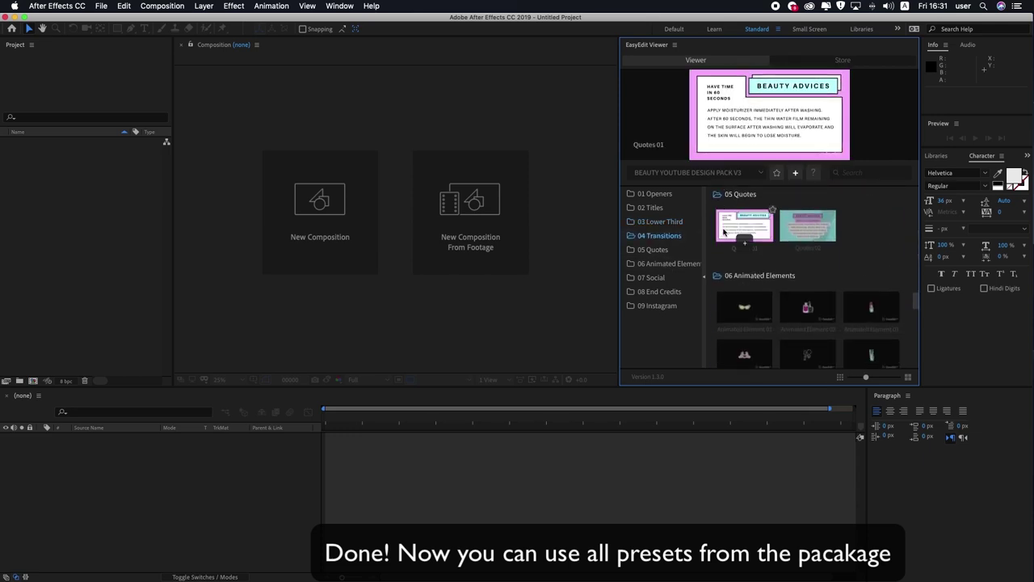
scroll(723, 232, "down", 2)
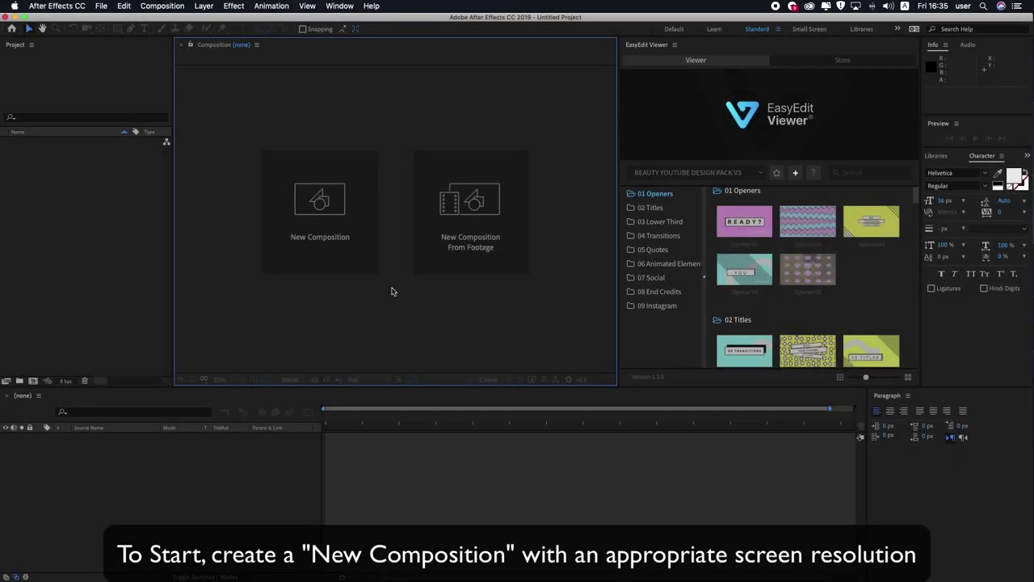
Create a new 1920×1080 Comp 1 and import the Comments 01 lower-third template into it.
left_click(301, 243)
left_click(642, 425)
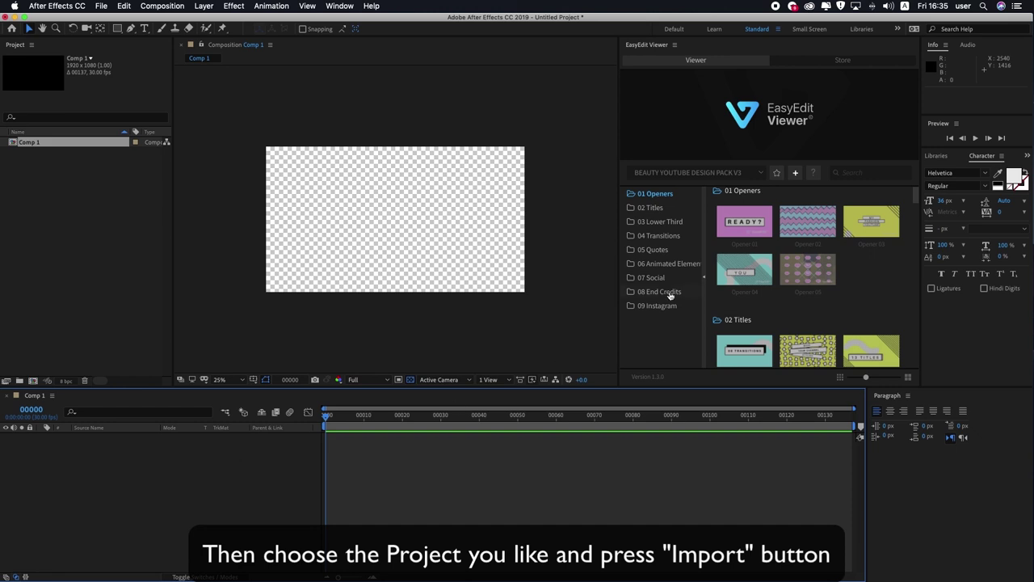
left_click(661, 222)
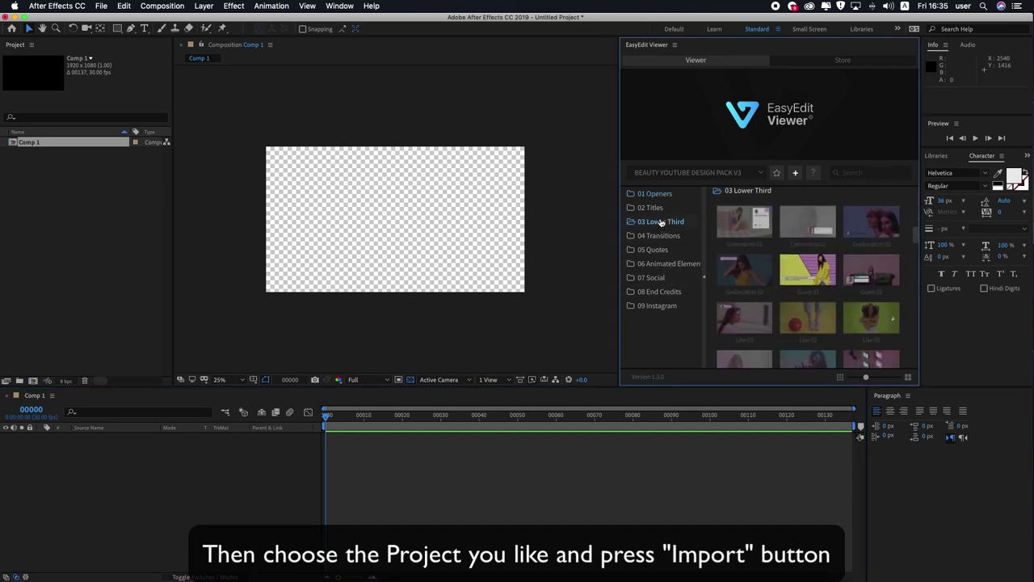
mouse_move(748, 221)
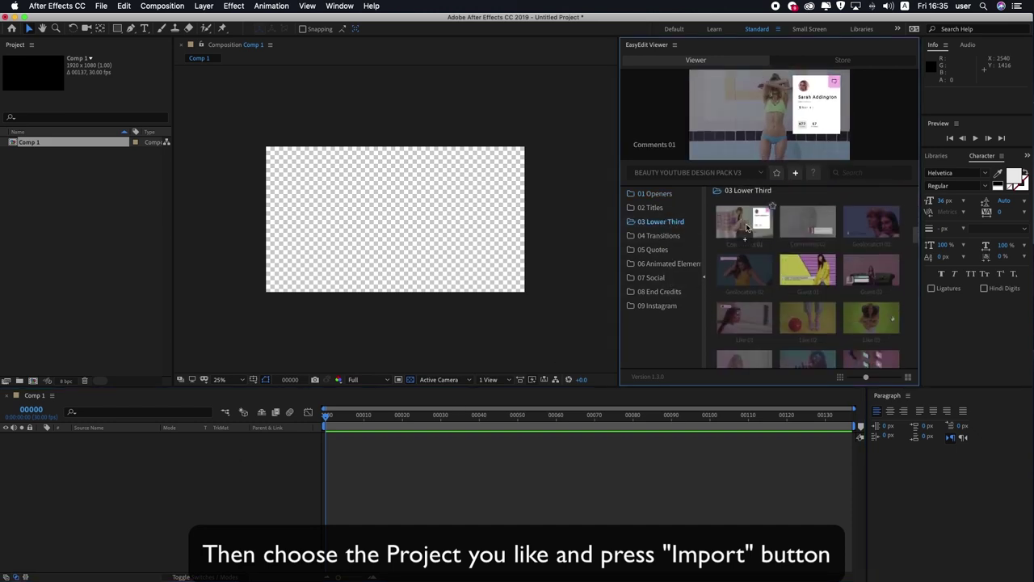
left_click(745, 240)
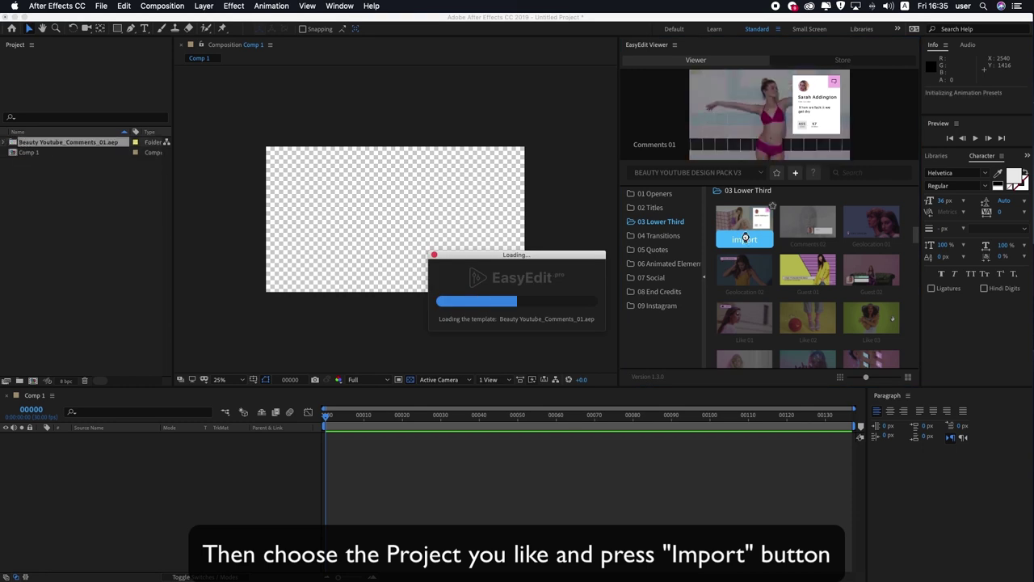
Set the viewer zoom to Fit and scrub to a frame showing the comment card.
left_click(222, 379)
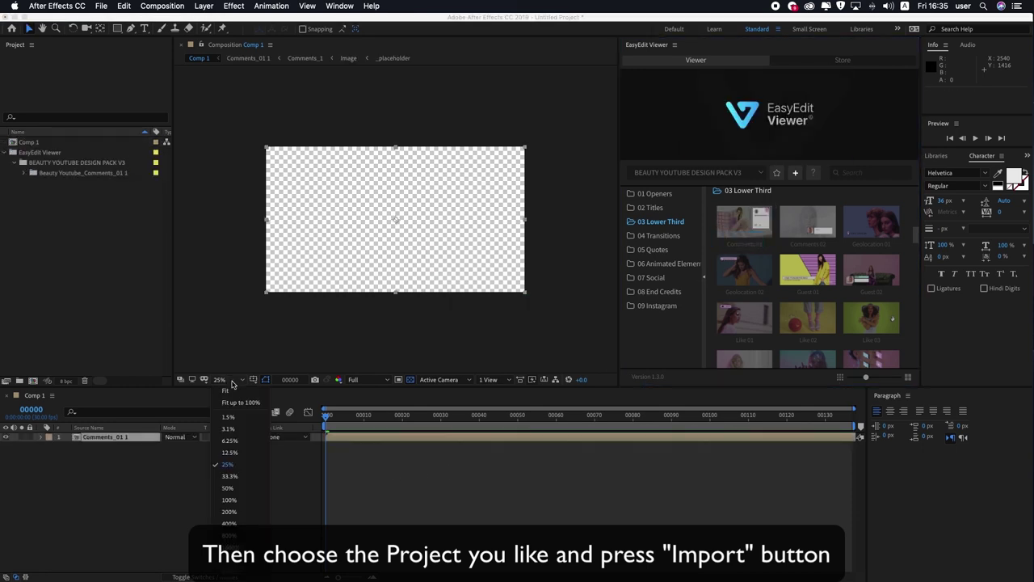
left_click(235, 403)
left_click_drag(339, 417, 591, 418)
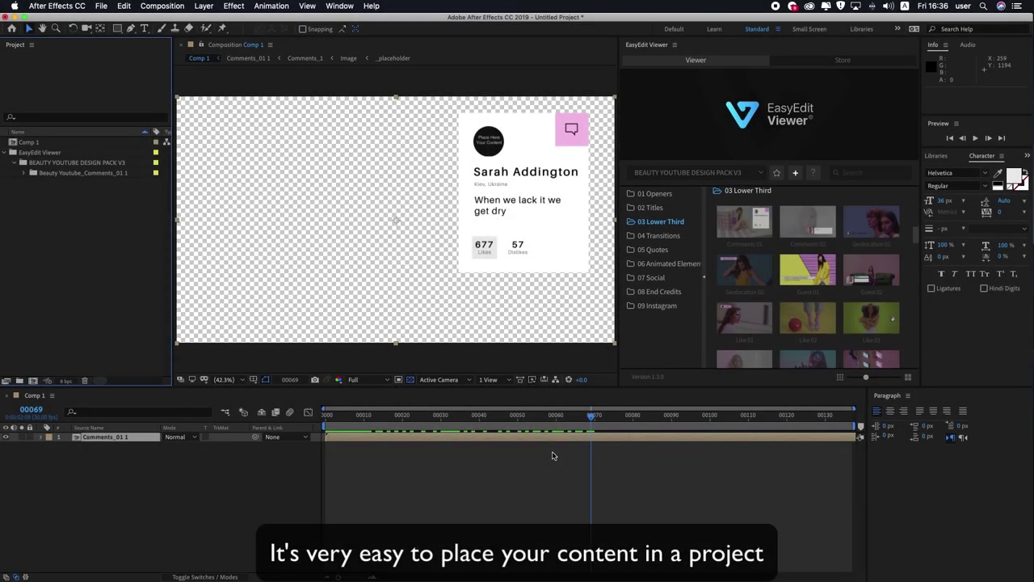
Drill from Comments_01 1 through Comments_1 and Image into the _placeholder precomp.
double_click(519, 440)
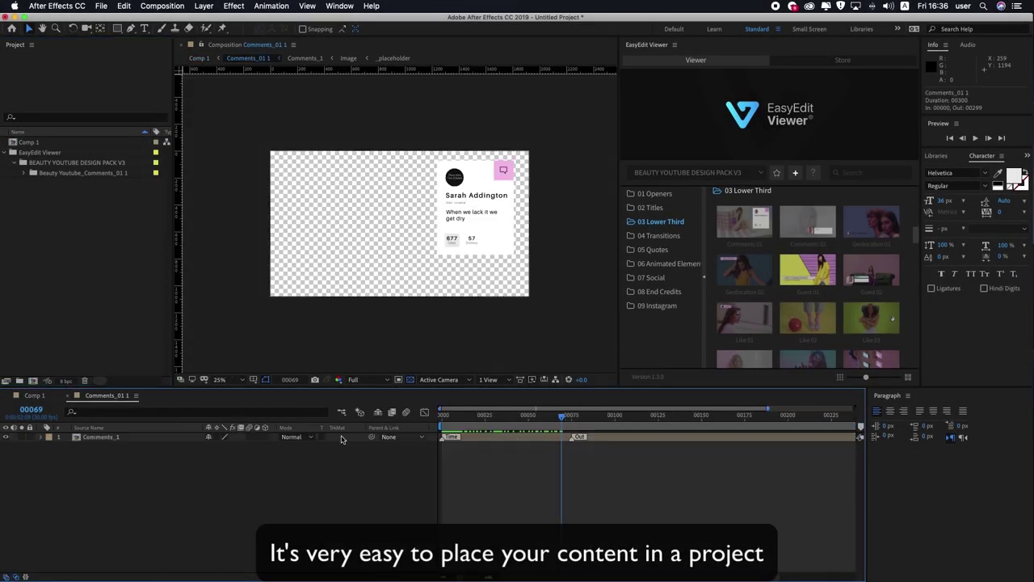
double_click(105, 437)
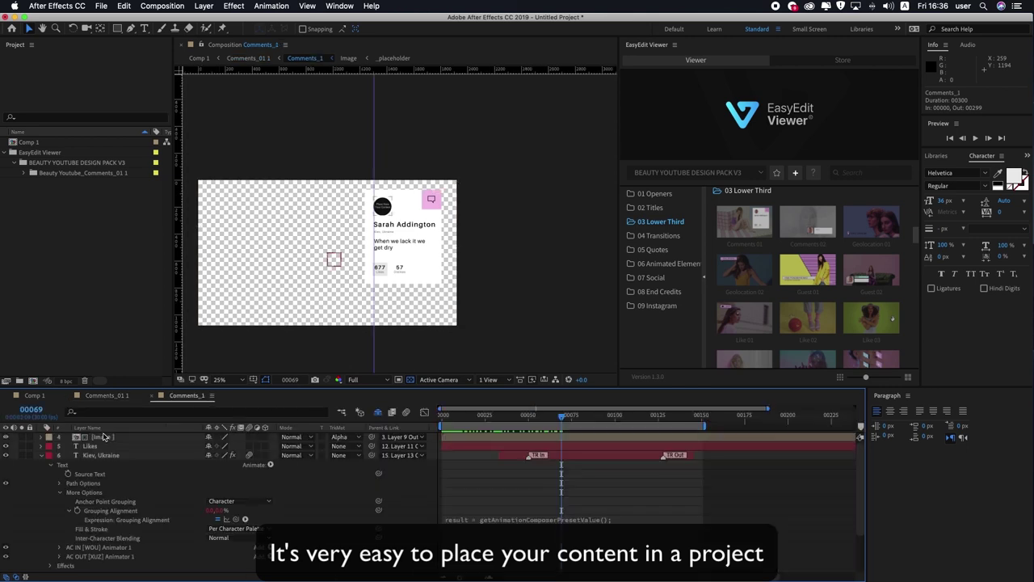
left_click(42, 455)
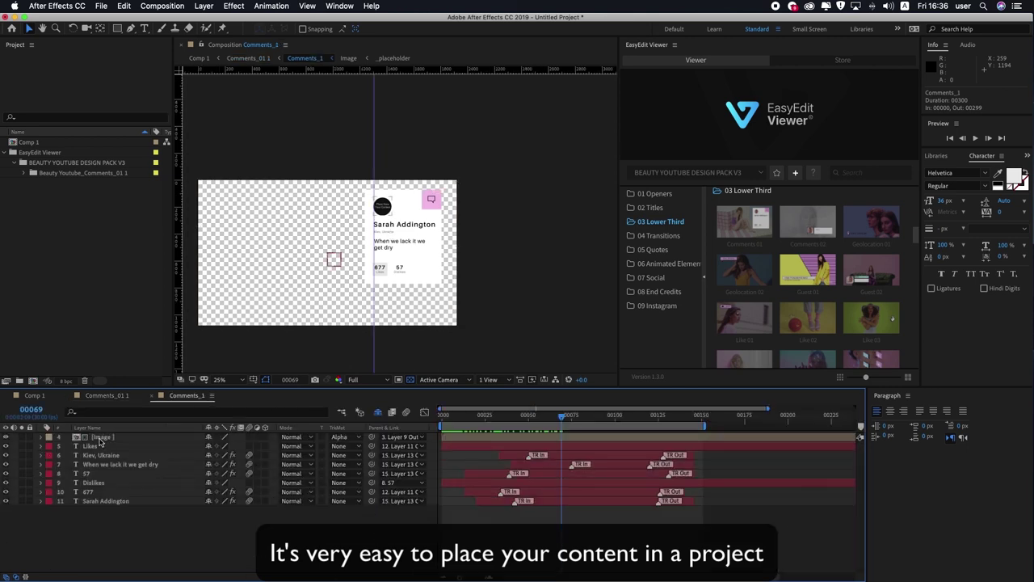
double_click(100, 437)
double_click(101, 437)
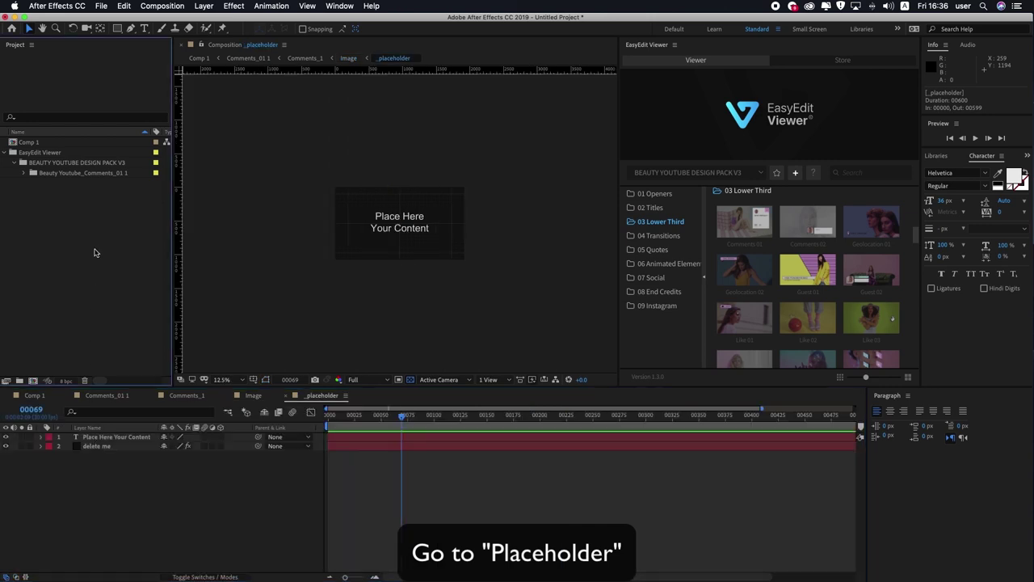
Import Photo.jpg and place it as the top layer of _placeholder.
right_click(88, 252)
mouse_move(105, 271)
mouse_move(137, 261)
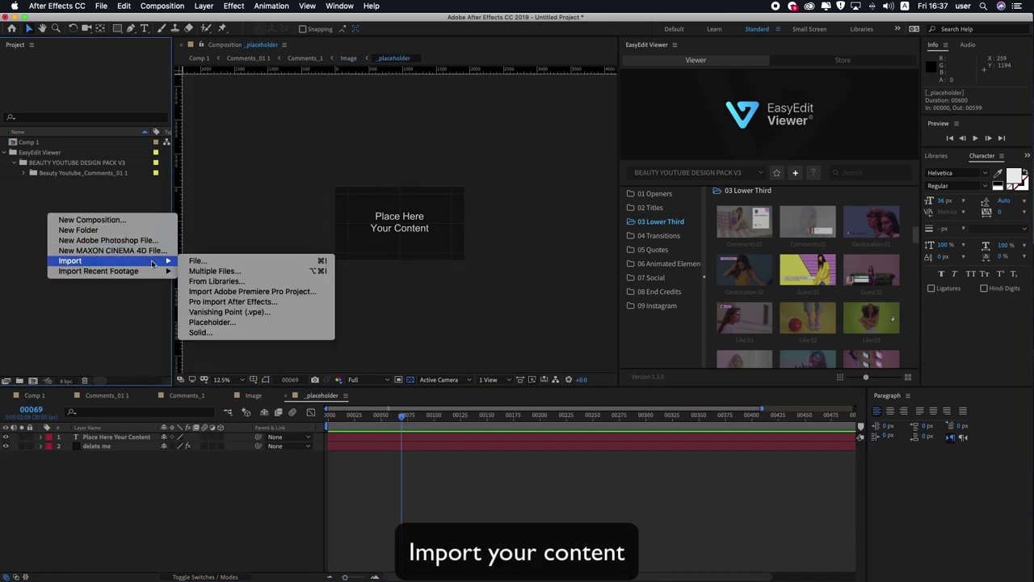
left_click(194, 261)
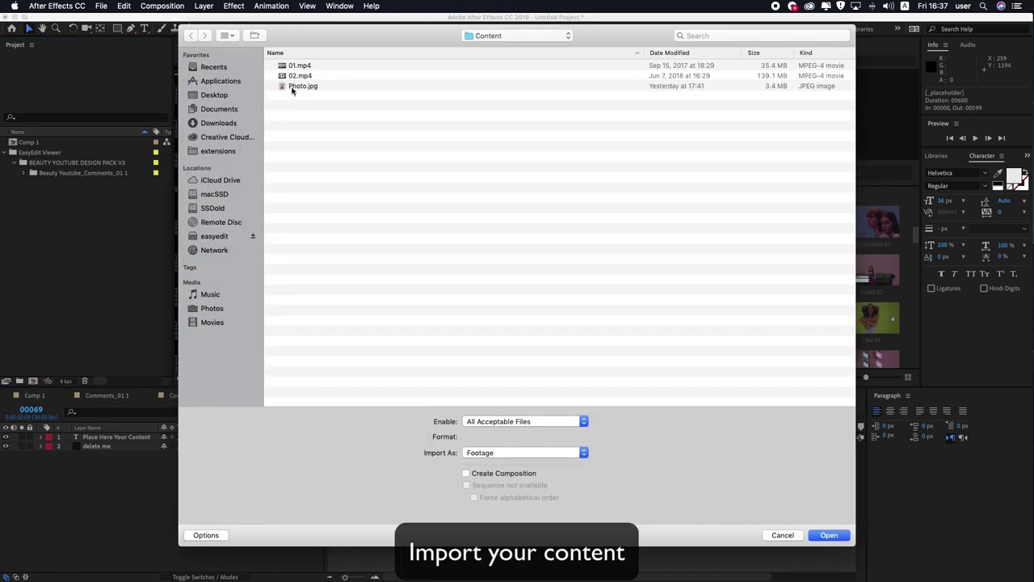
double_click(298, 86)
left_click_drag(34, 184, 95, 440)
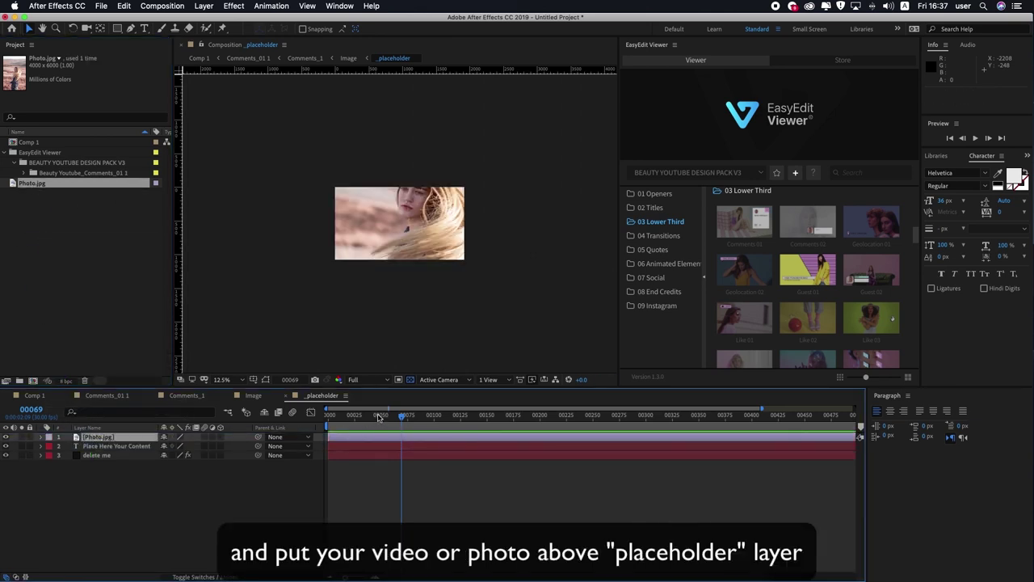
Move the photo layer's Position to 667.0, 1026.0 to frame her face.
key("p")
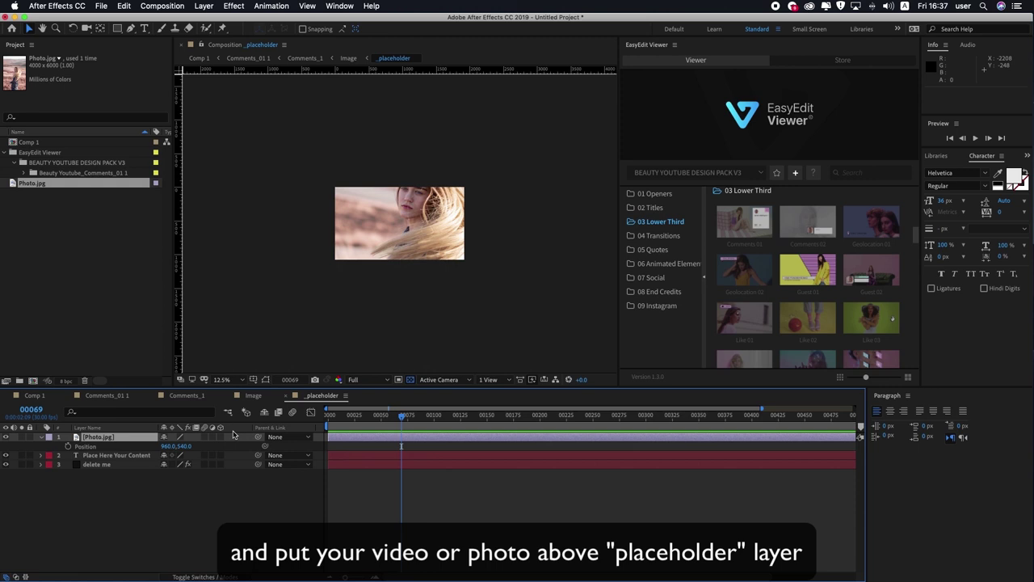
left_click_drag(176, 446, 89, 446)
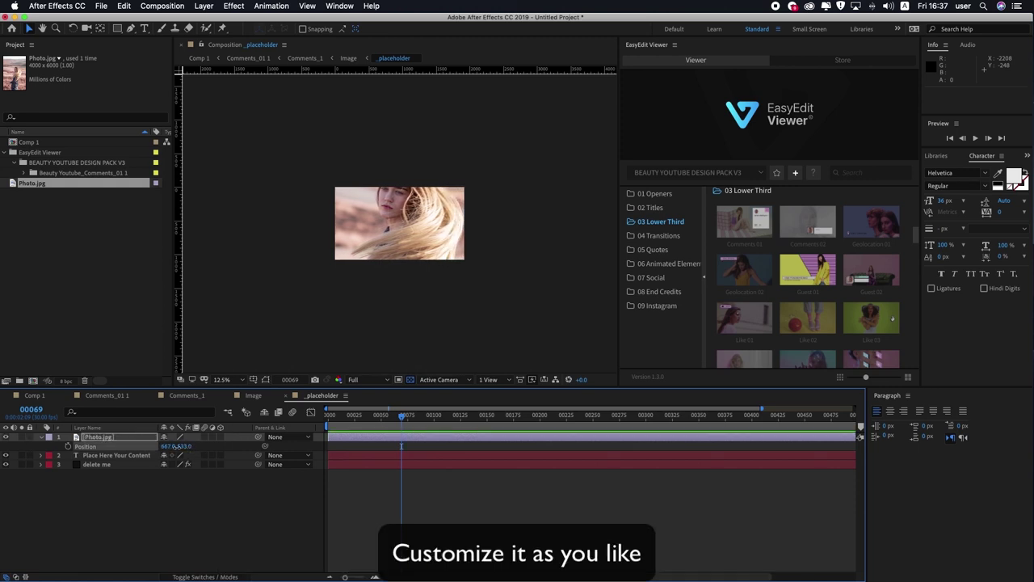
left_click_drag(402, 445, 443, 452)
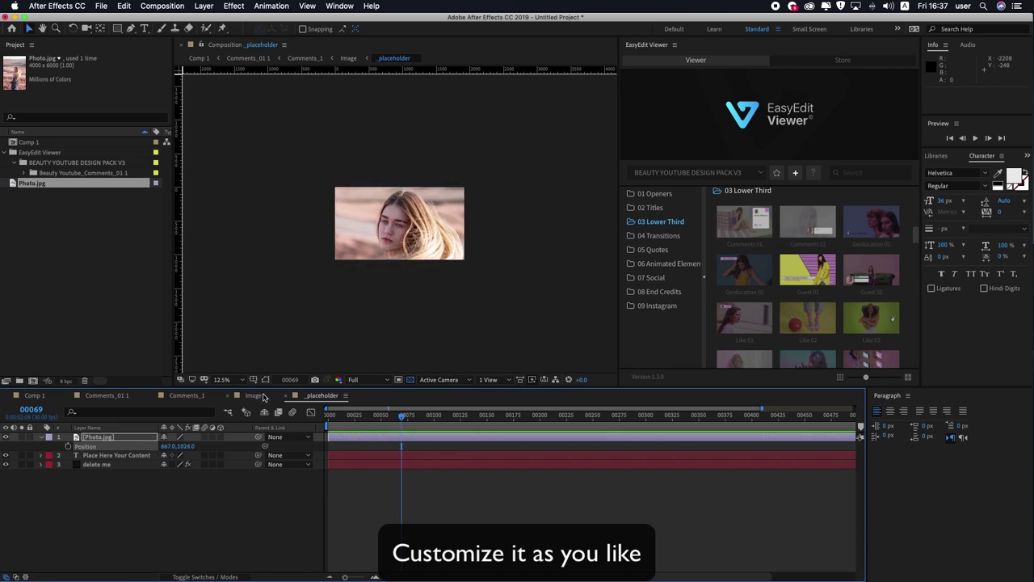
Back in Comp 1, import 01.mp4, add it beneath the Comments_01 1 layer and start it earlier.
left_click(253, 395)
left_click(32, 395)
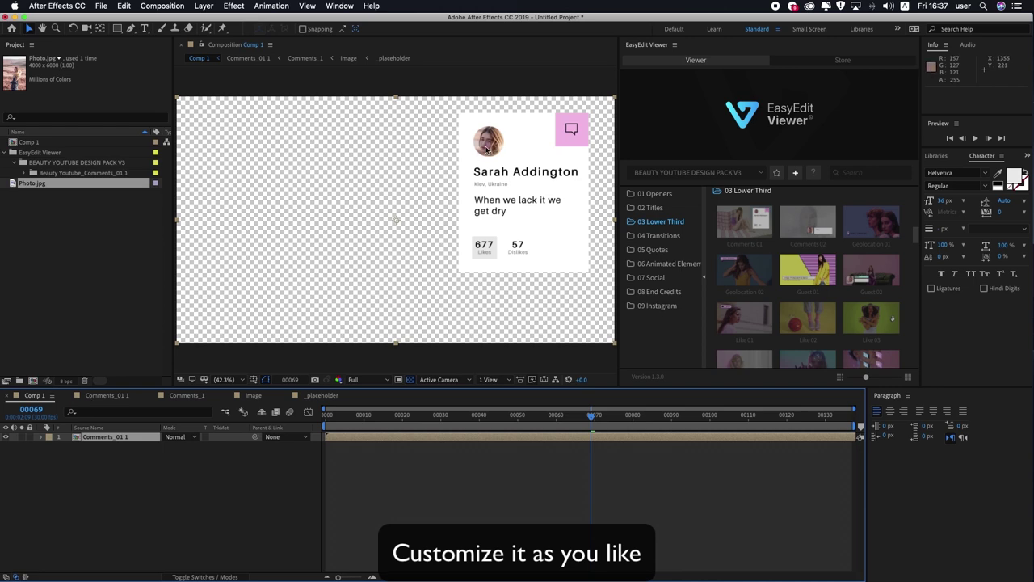
double_click(91, 247)
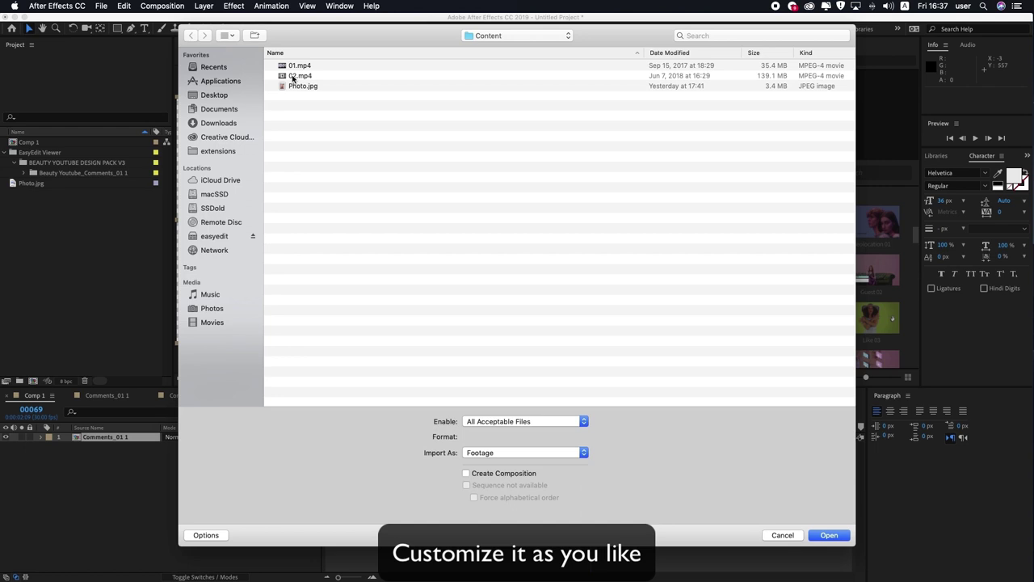
double_click(297, 65)
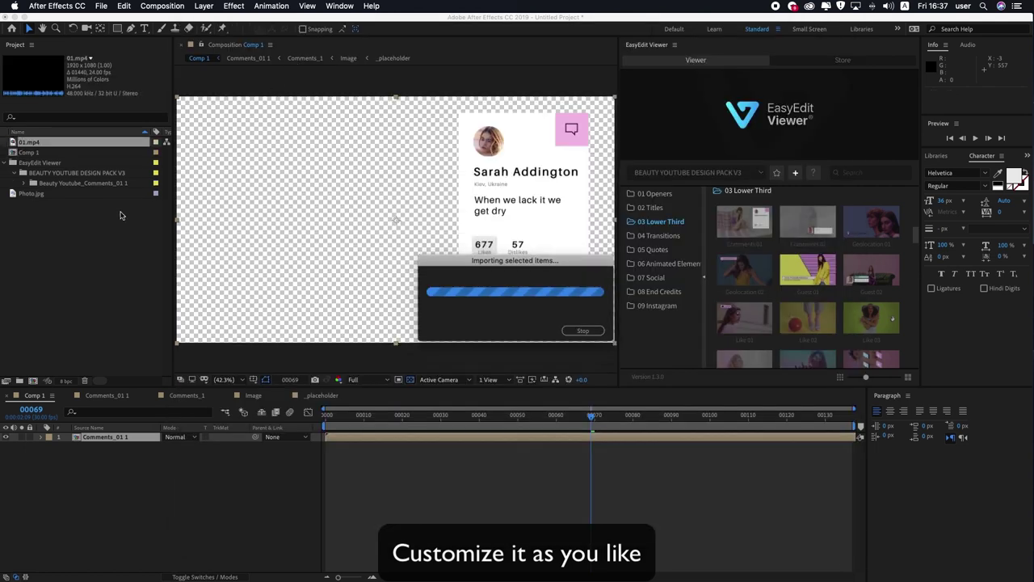
left_click_drag(31, 152, 80, 446)
left_click_drag(457, 448, 312, 455)
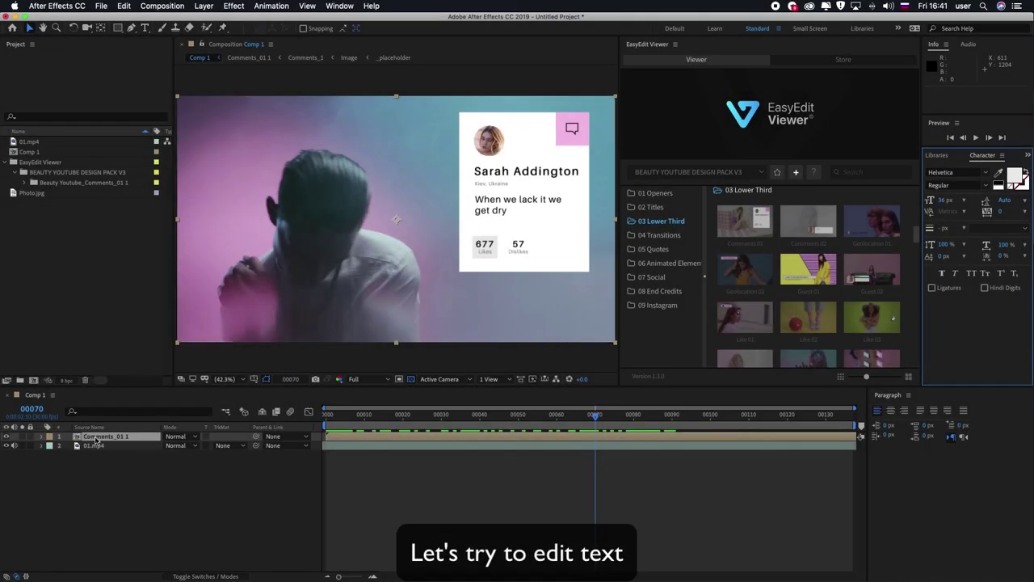
Drill from the Comments_01 1 precomp into nested Comments_1 to reach the comment card's text layers.
left_click(115, 438)
double_click(115, 439)
double_click(102, 437)
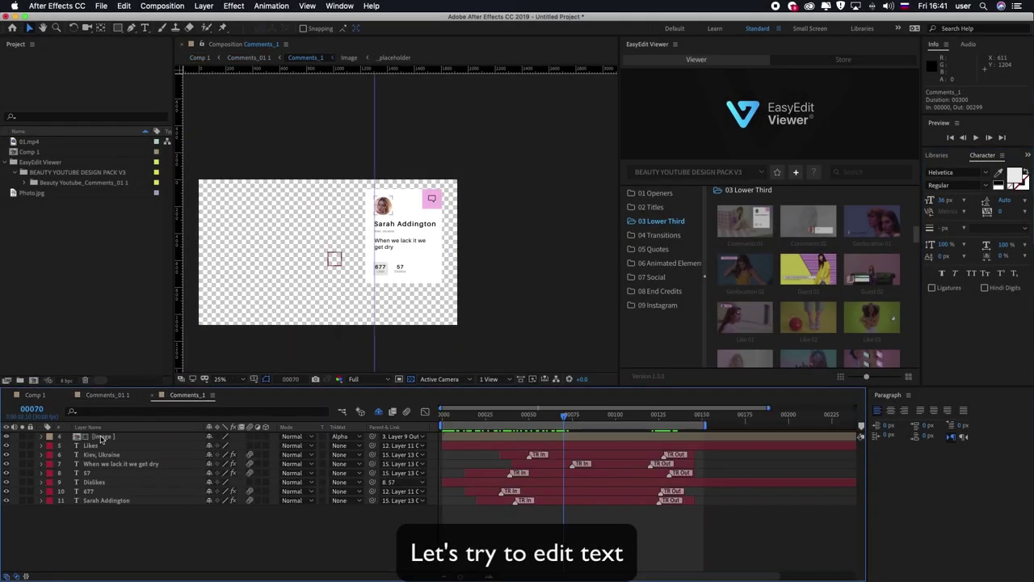